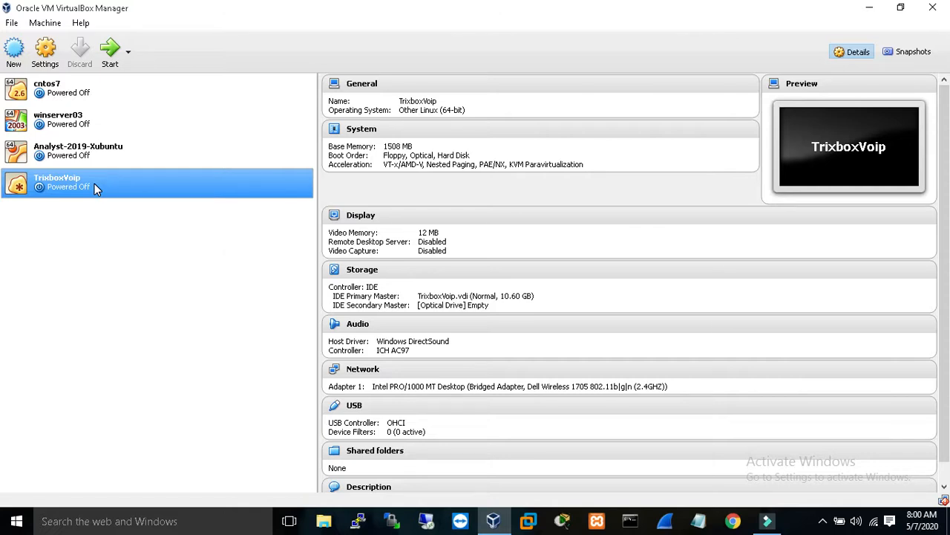
# Step: Start the TrixboxVoip VM, dismiss the auto-capture notice, and boot the trixbox-base GRUB entry
pyautogui.click(116, 55)
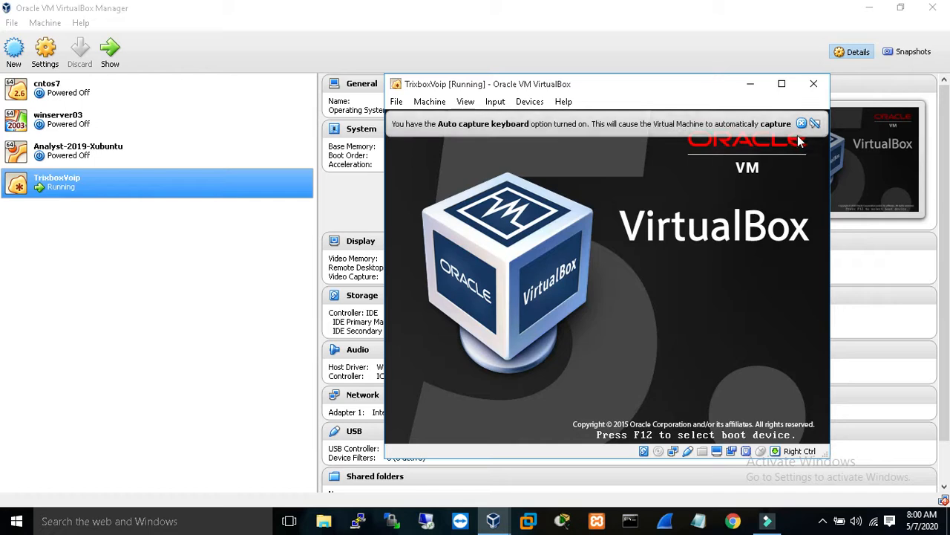
pyautogui.click(801, 124)
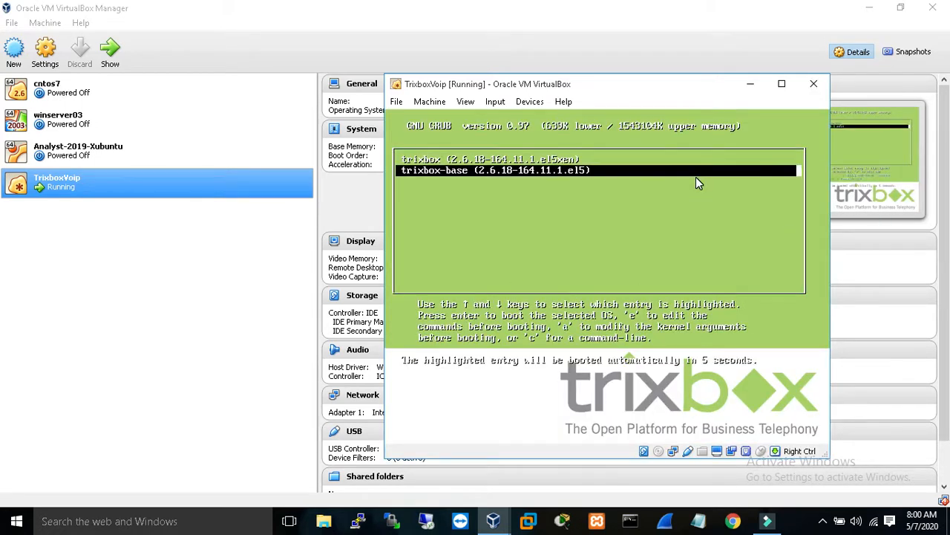
pyautogui.press('Return')
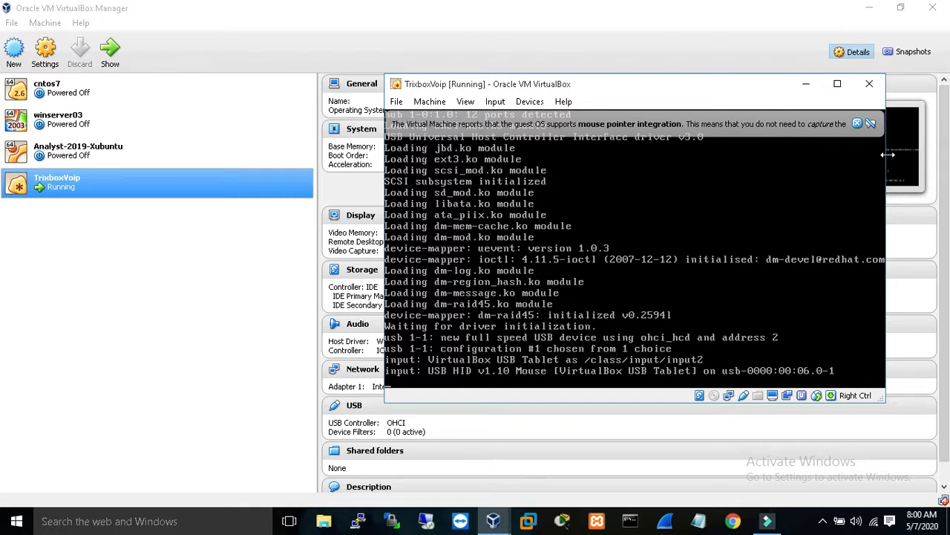
# Step: Dismiss the mouse-integration notice while the VM boots to the trixbox1 login prompt
pyautogui.click(857, 124)
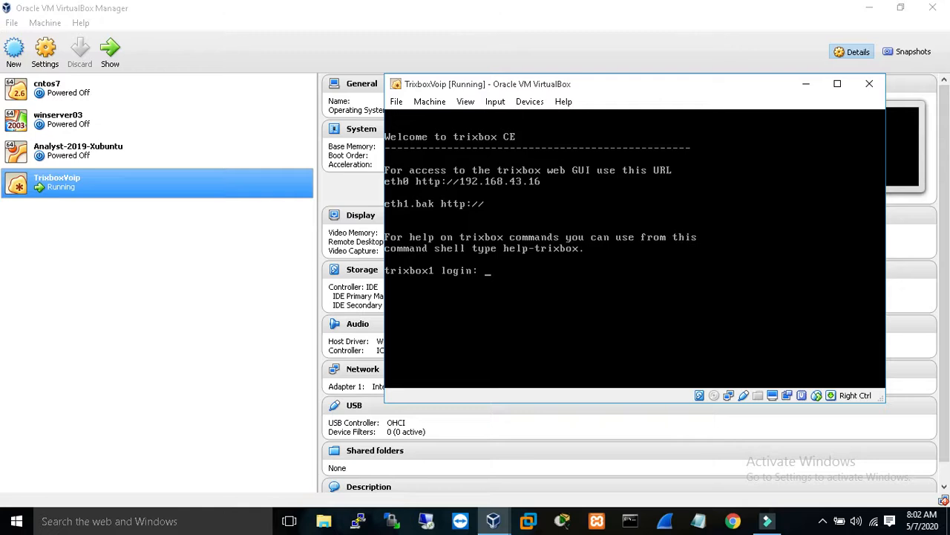
# Step: Log in to the trixbox console as root and type ping 192.168.43.160
pyautogui.write('root')
pyautogui.press('Return')
pyautogui.press('Return')
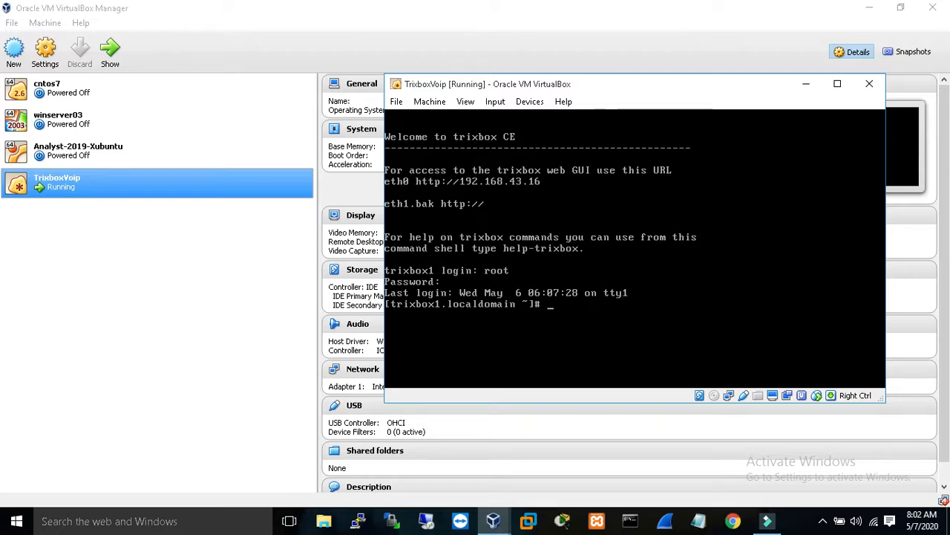
pyautogui.write('ping 192.168.43.160')
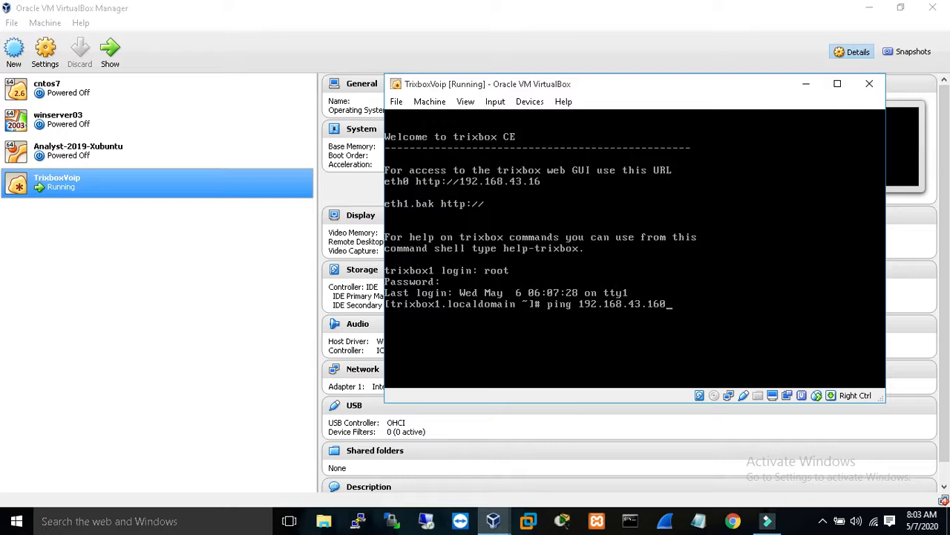
# Step: Ping 192.168.43.160, then 192.168.43.1, stopping each after two replies with 0% loss
pyautogui.press('Return')
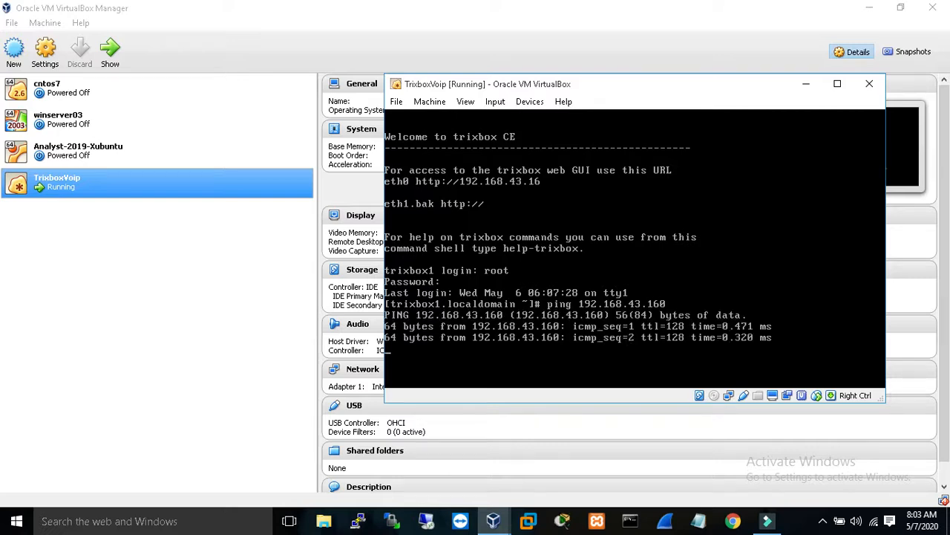
pyautogui.hotkey('ctrl', 'c')
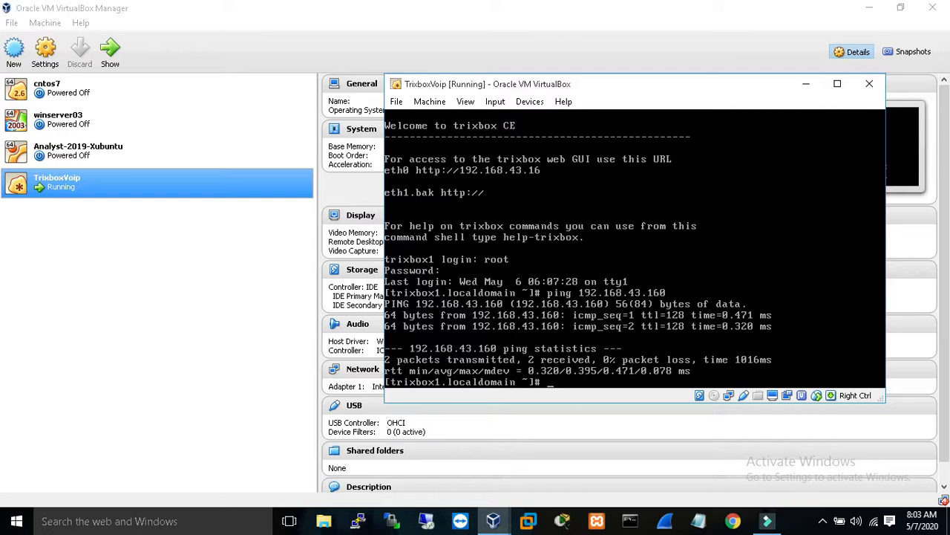
pyautogui.press('Up')
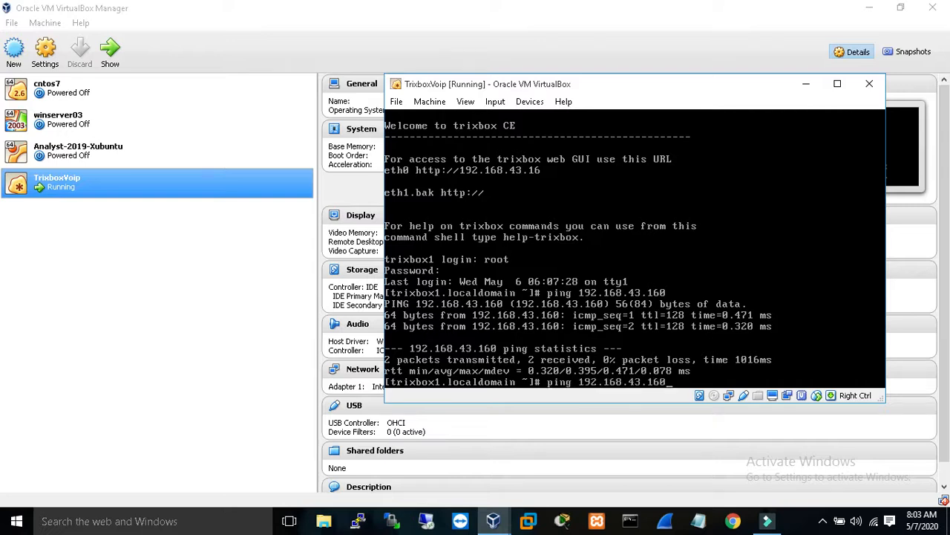
pyautogui.press('BackSpace')
pyautogui.press('BackSpace')
pyautogui.press('Return')
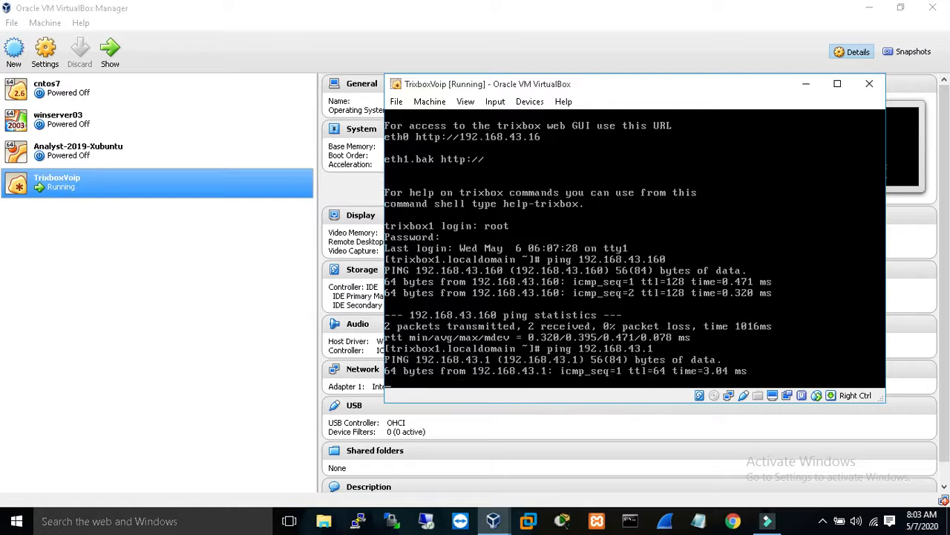
pyautogui.hotkey('ctrl', 'c')
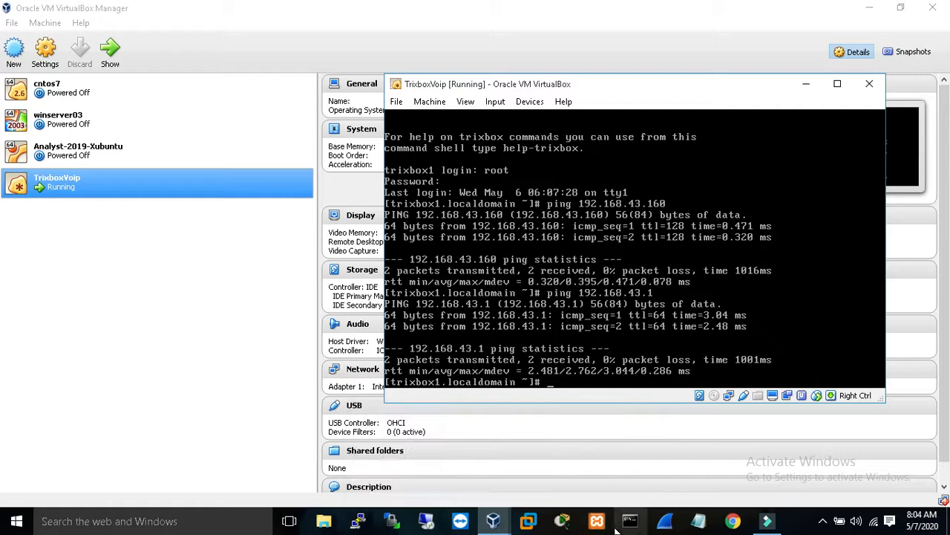
# Step: Begin typing 192.168.43. in Chrome, and run ip a in the VM to confirm eth0 is 192.168.43.16
pyautogui.click(734, 522)
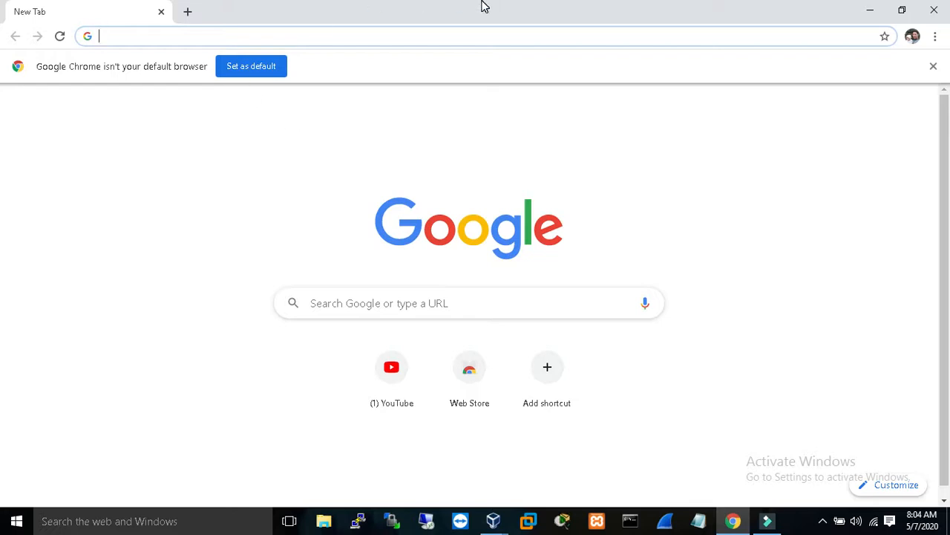
pyautogui.write('192.')
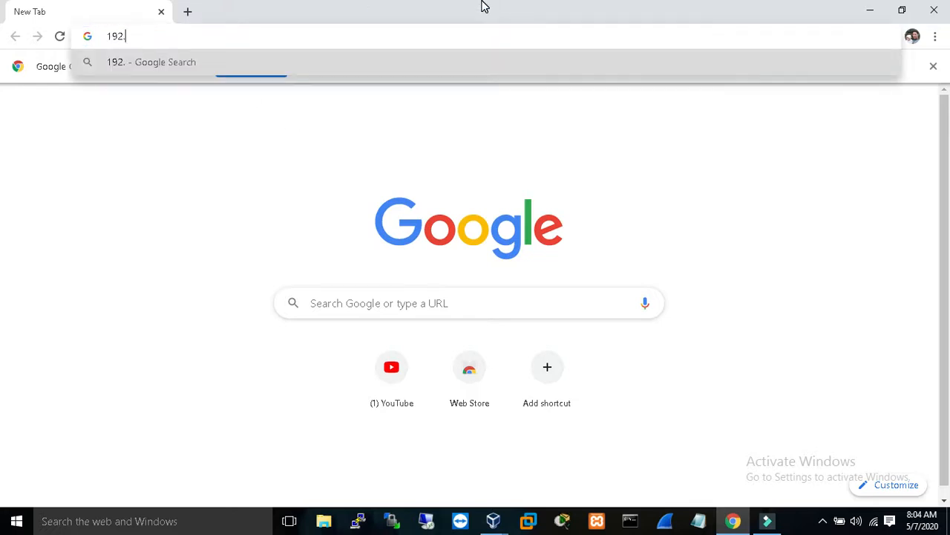
pyautogui.write('168.43.')
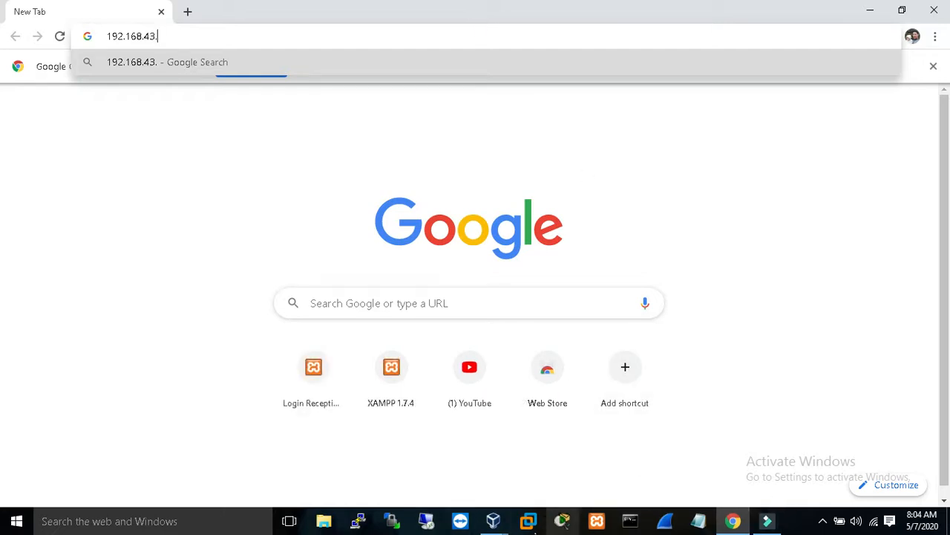
pyautogui.moveTo(491, 522)
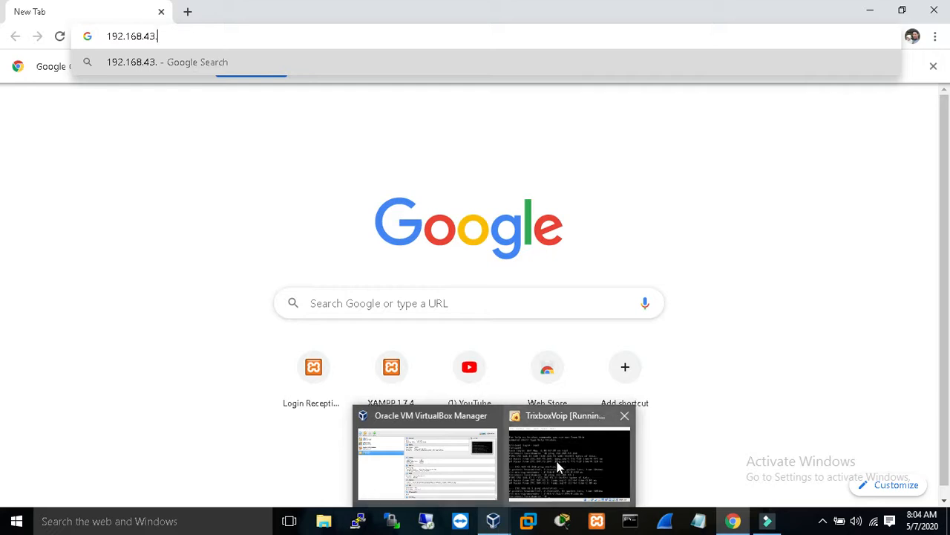
pyautogui.click(557, 461)
pyautogui.write('i')
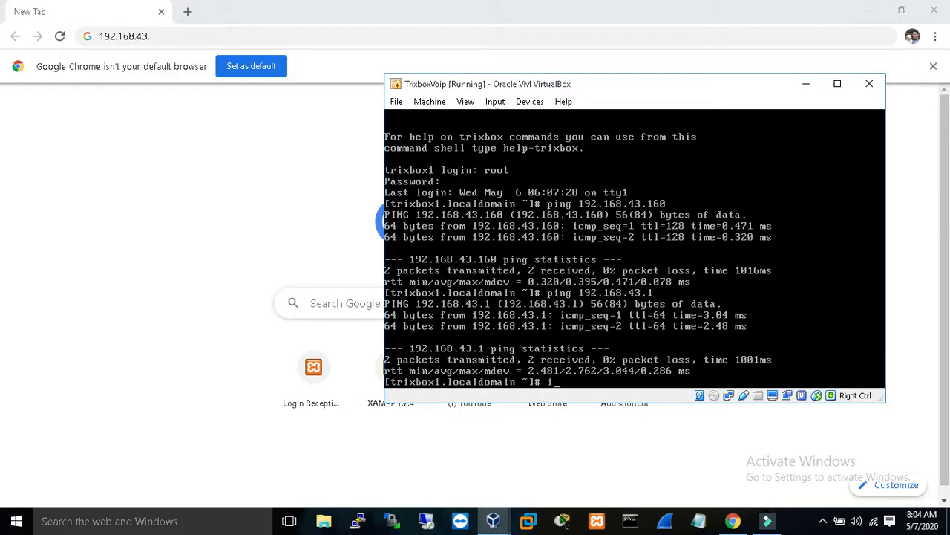
pyautogui.write('p a')
pyautogui.press('Return')
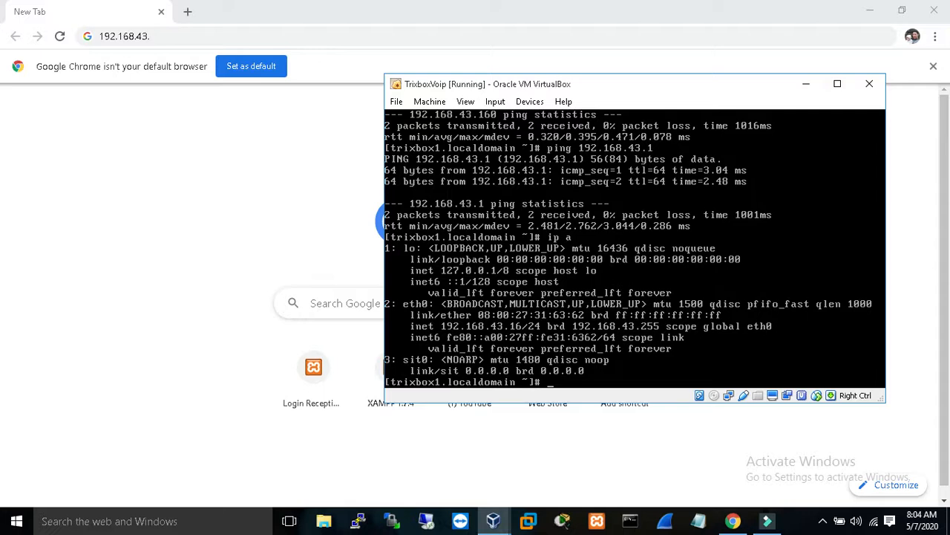
pyautogui.click(209, 38)
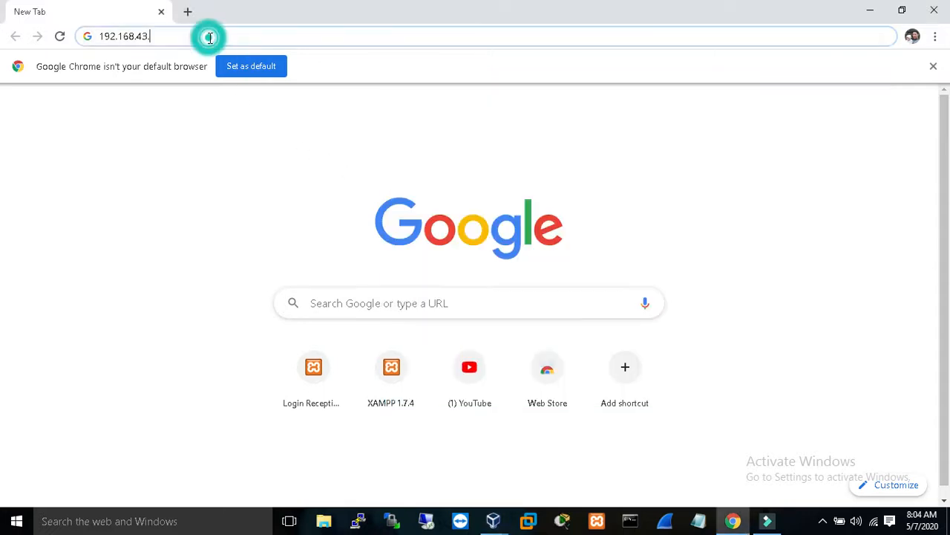
# Step: Complete the address as 192.168.43.16 and load the trixbox User Mode page
pyautogui.write('16')
pyautogui.press('Return')
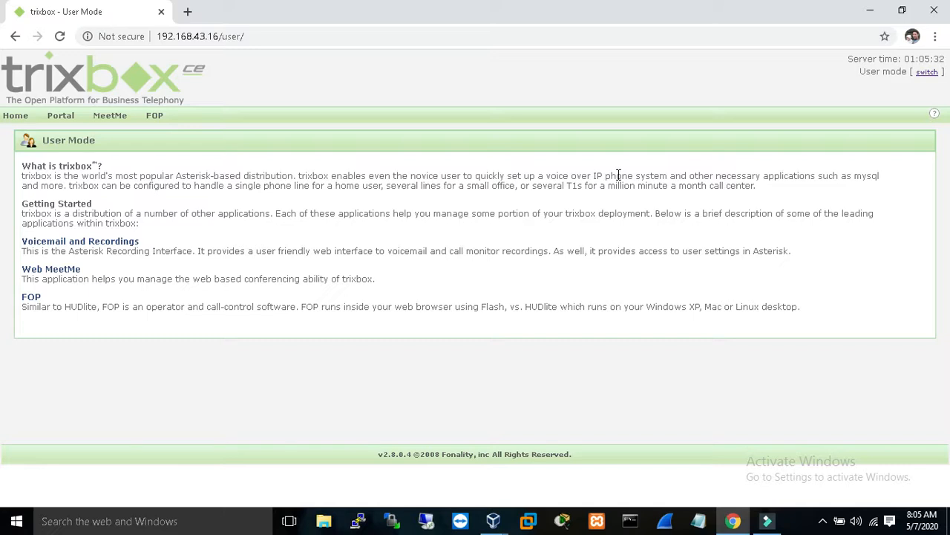
# Step: Switch to maintenance mode and enter the maint username and its password
pyautogui.click(924, 75)
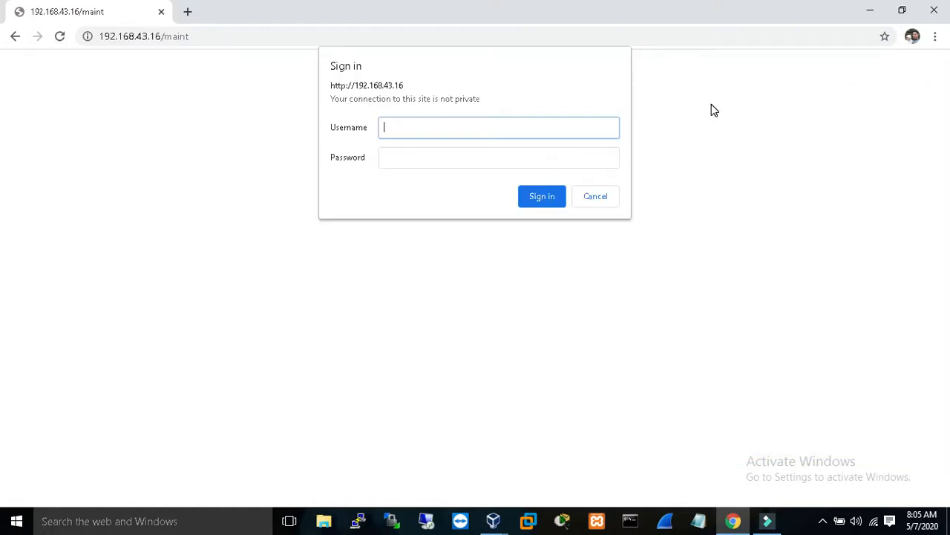
pyautogui.write('maint')
pyautogui.press('Tab')
pyautogui.write('********')
# Step: Submit the maint sign-in, decline saving the password, and close the Registration pop-up
pyautogui.press('Return')
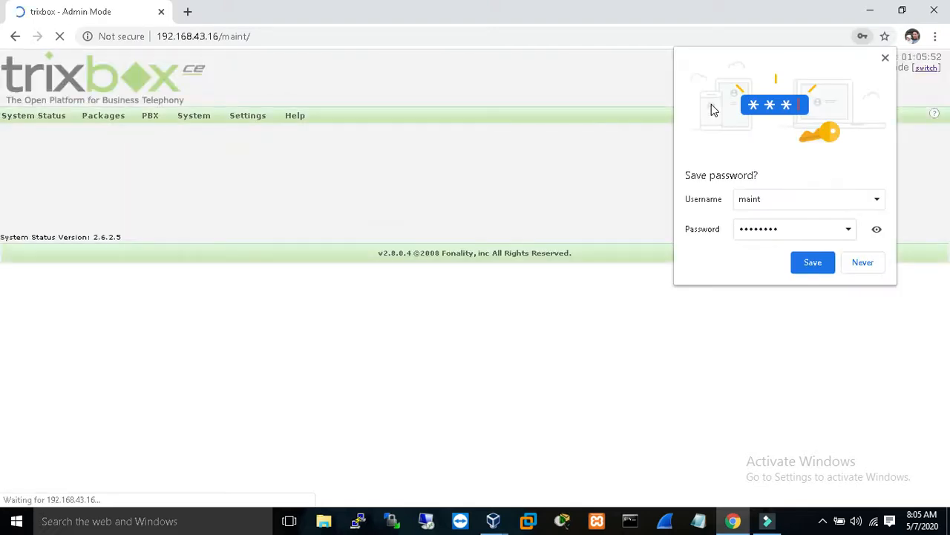
pyautogui.click(863, 263)
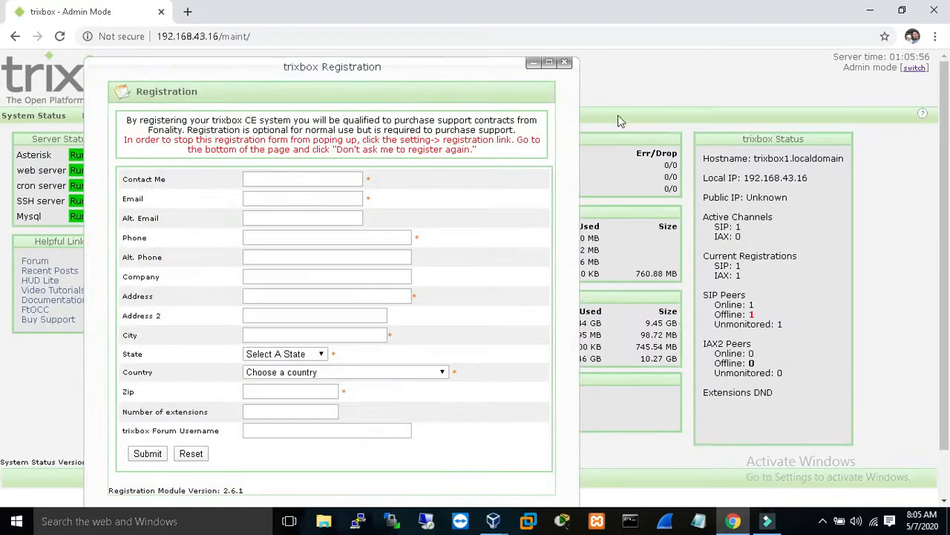
pyautogui.click(565, 65)
pyautogui.moveTo(172, 125)
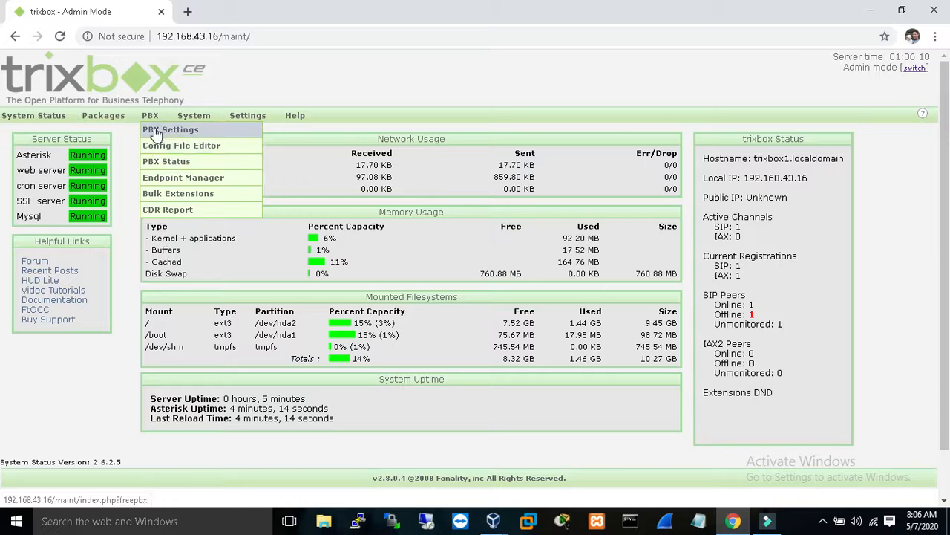
# Step: Go to PBX Settings > Extensions, listing 1000 and 1001, and start adding an extension
pyautogui.click(154, 131)
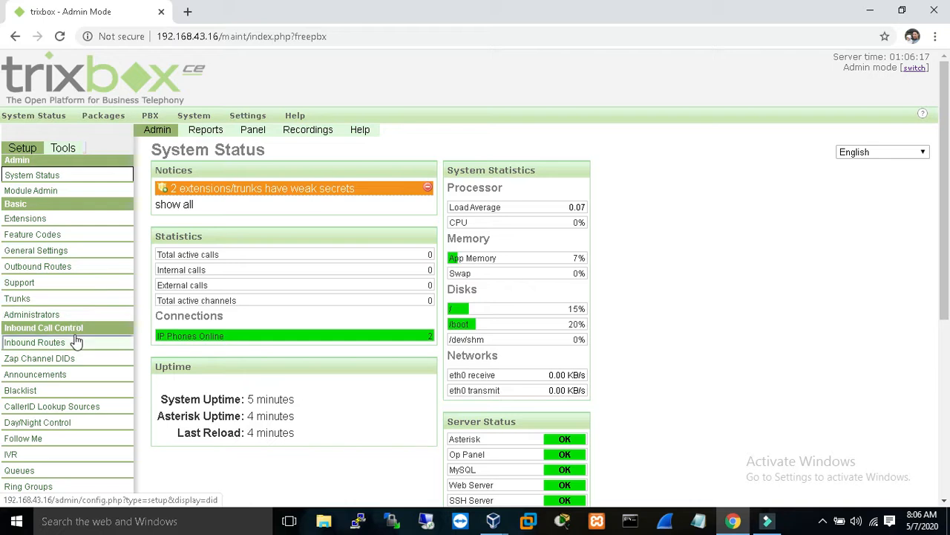
pyautogui.click(63, 225)
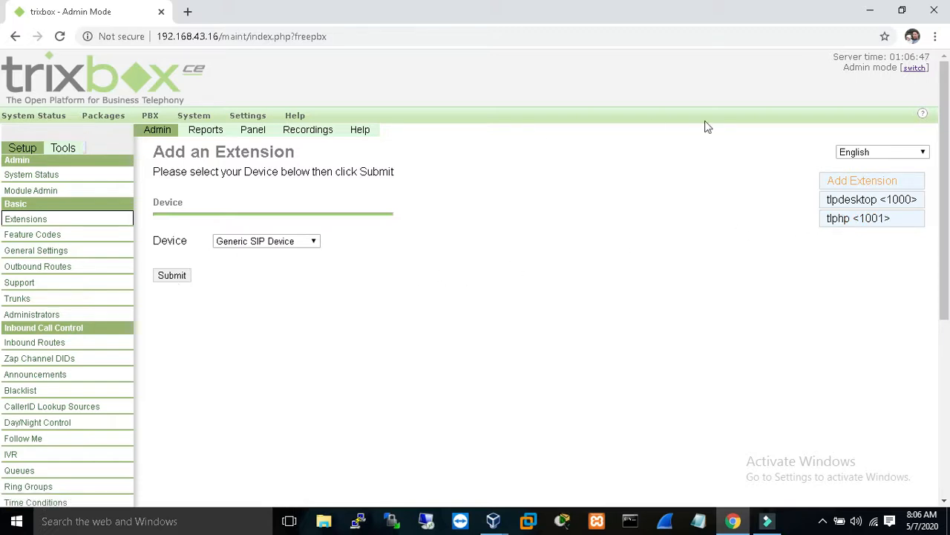
pyautogui.click(844, 185)
# Step: Continue with Generic SIP Device and scroll through the blank Add SIP Extension form
pyautogui.click(315, 246)
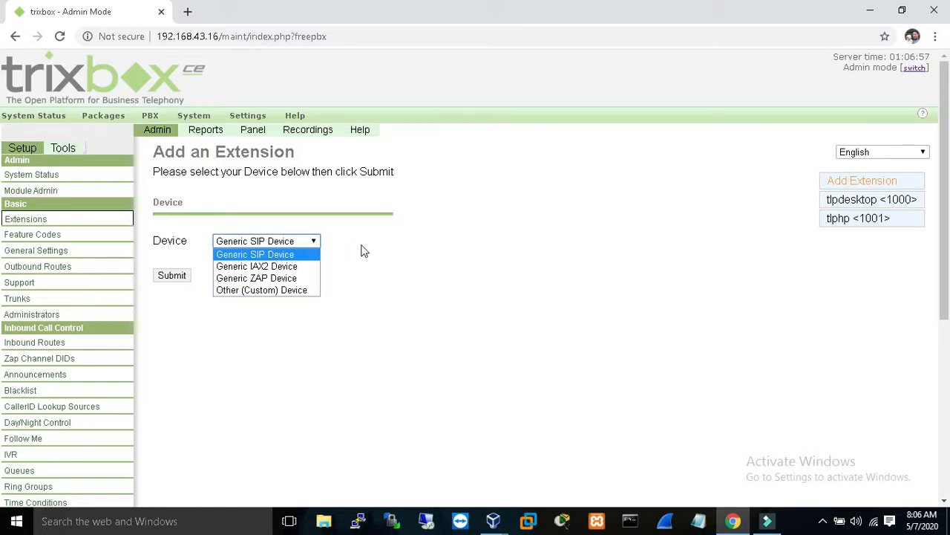
pyautogui.click(172, 275)
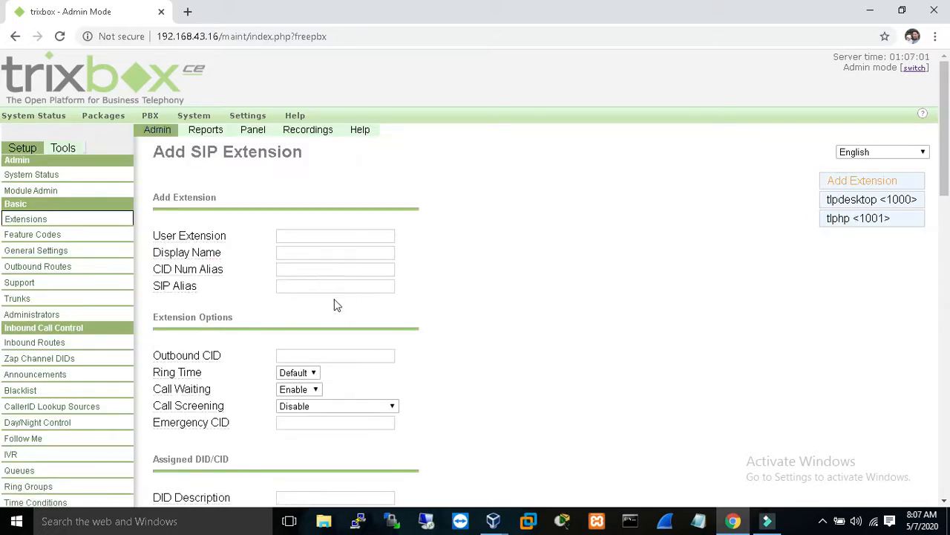
pyautogui.moveTo(946, 129); pyautogui.dragTo(948, 390)
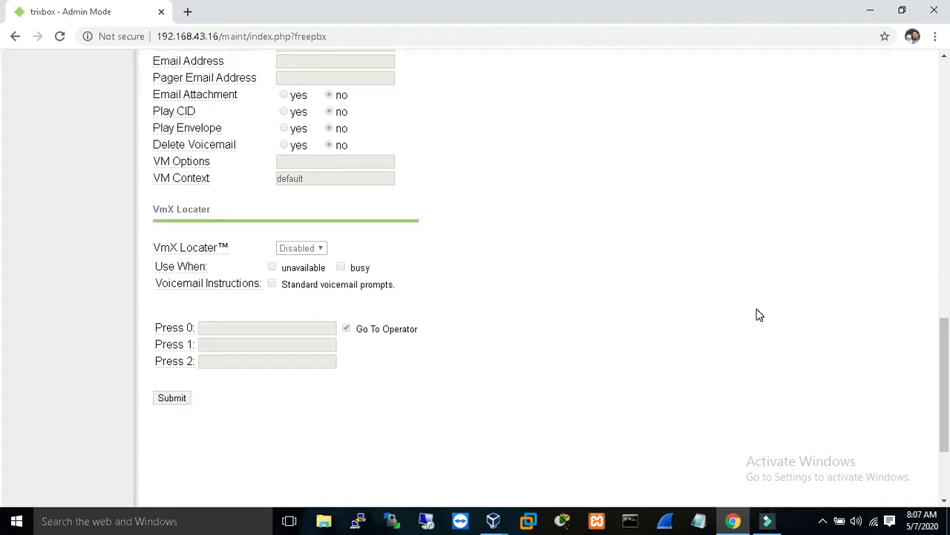
pyautogui.scroll(20, 3, 399)
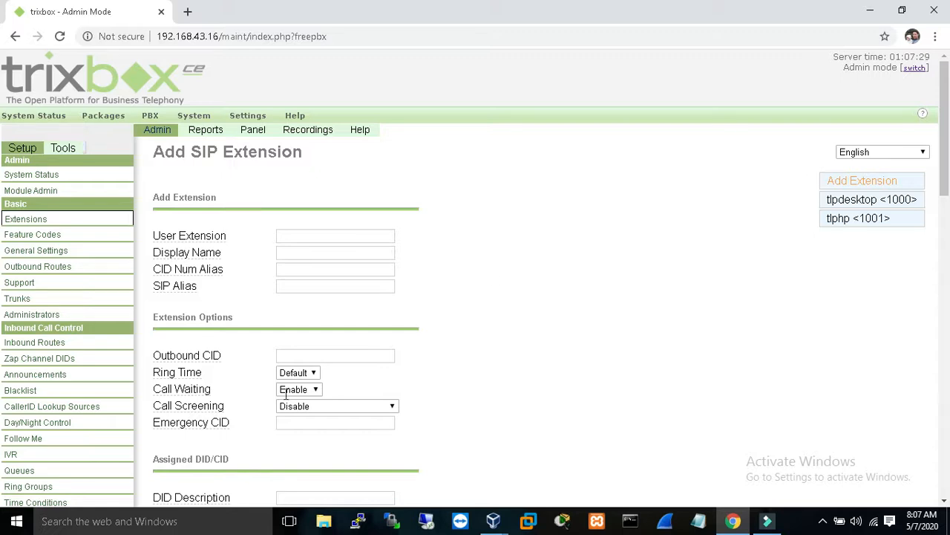
# Step: Launch Zoiper Free via Windows Search and open its options to view SIP account 1000
pyautogui.click(99, 523)
pyautogui.write('z')
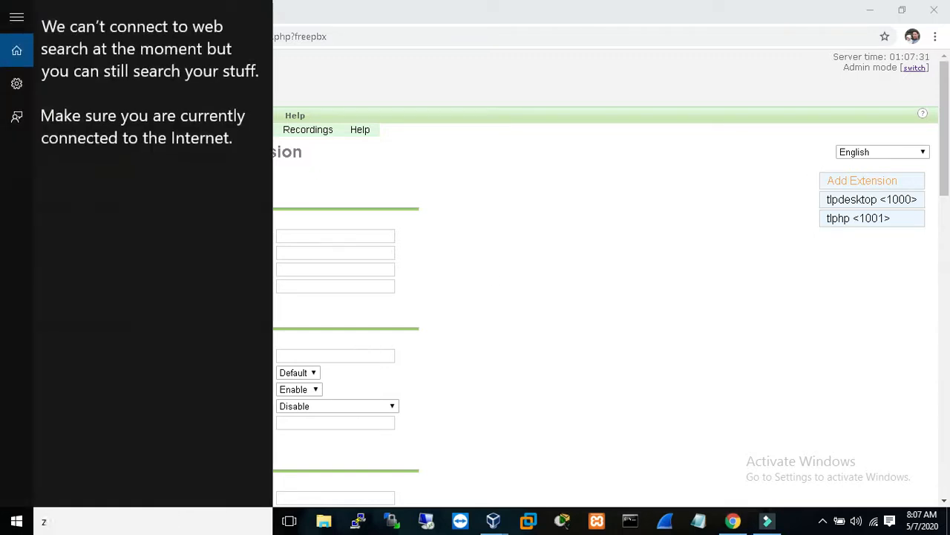
pyautogui.write('ioi')
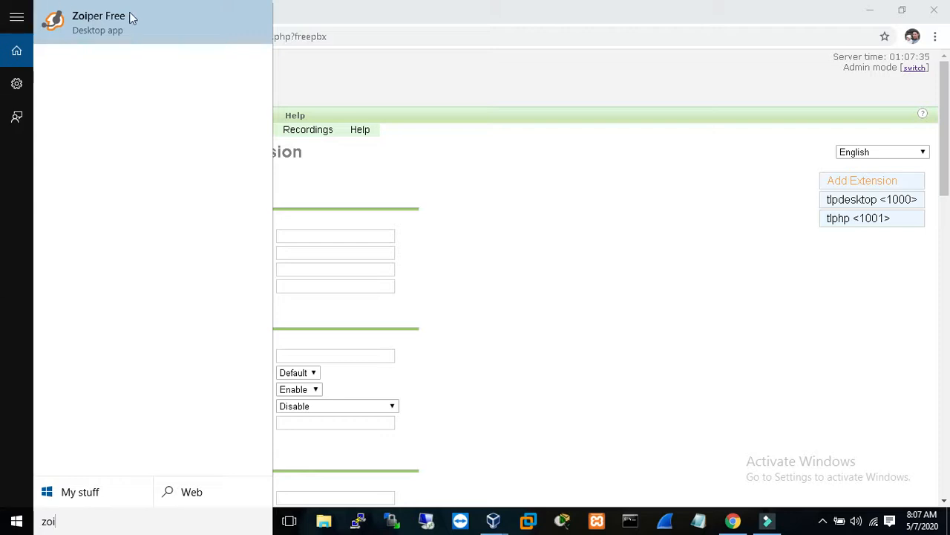
pyautogui.click(131, 18)
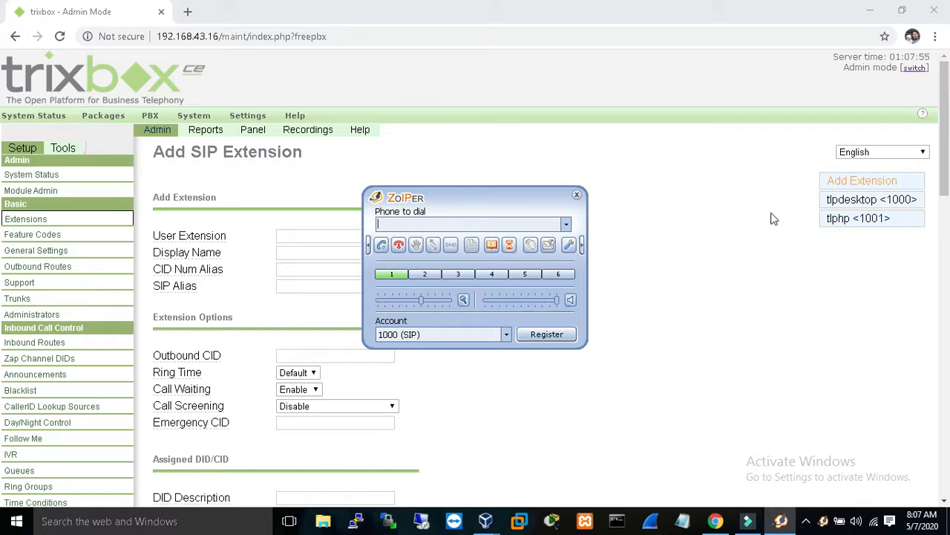
pyautogui.click(570, 246)
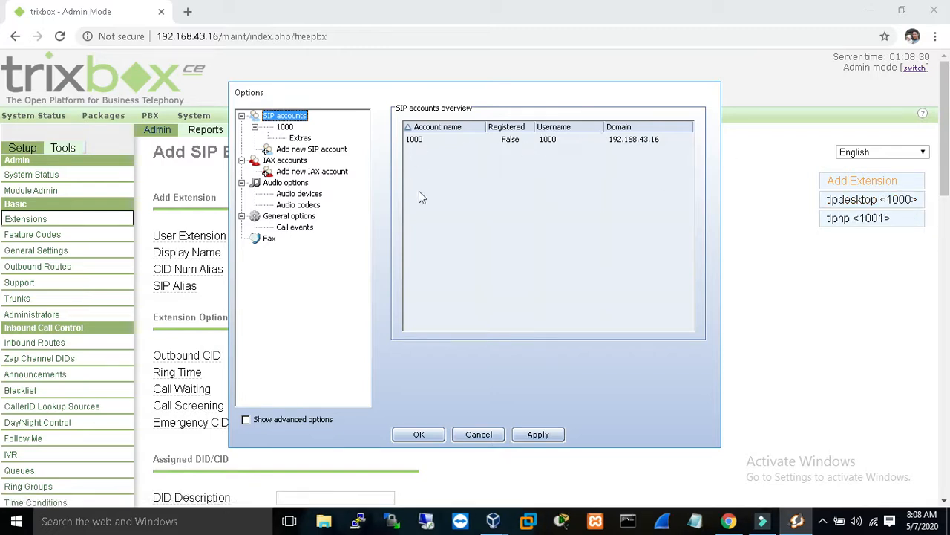
pyautogui.click(420, 435)
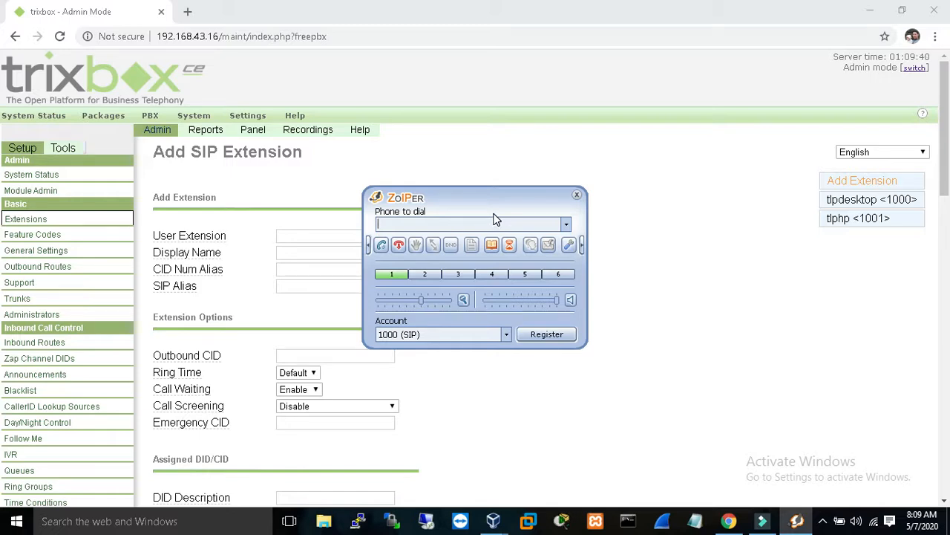
# Step: Dial extension 1001 from account 1000 and connect the call
pyautogui.write('1000')
pyautogui.press('BackSpace')
pyautogui.write('1')
pyautogui.click(381, 246)
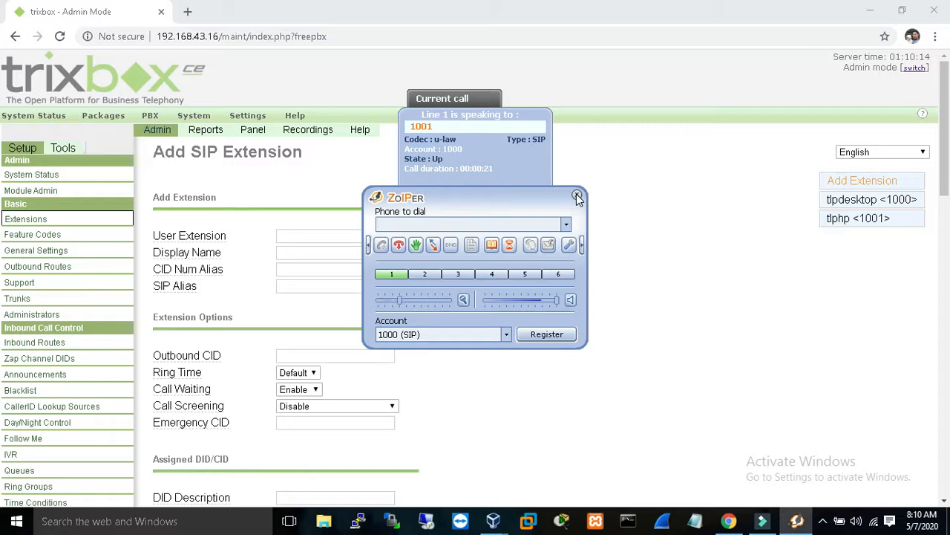
# Step: Hang up the call to 1001, then accept the incoming call from extension 1001
pyautogui.click(399, 247)
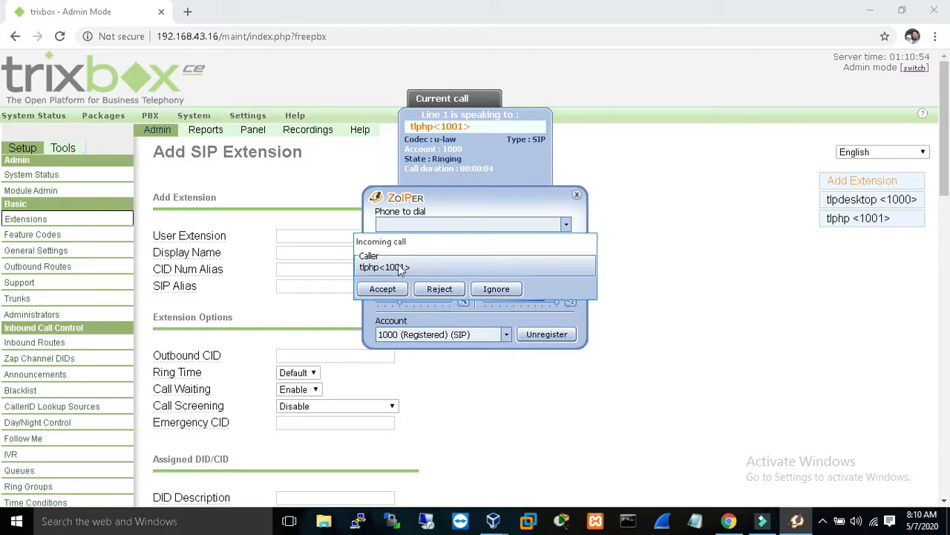
pyautogui.click(389, 289)
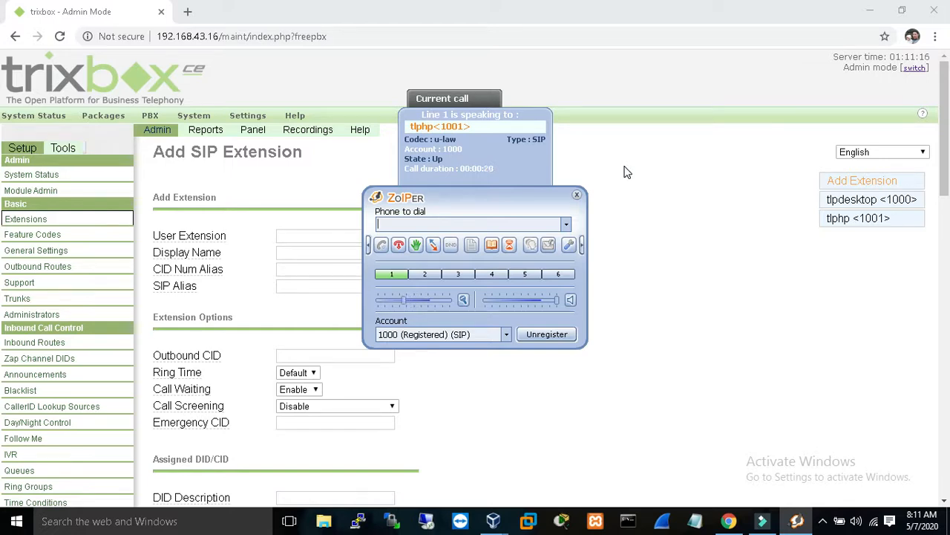
pyautogui.click(399, 245)
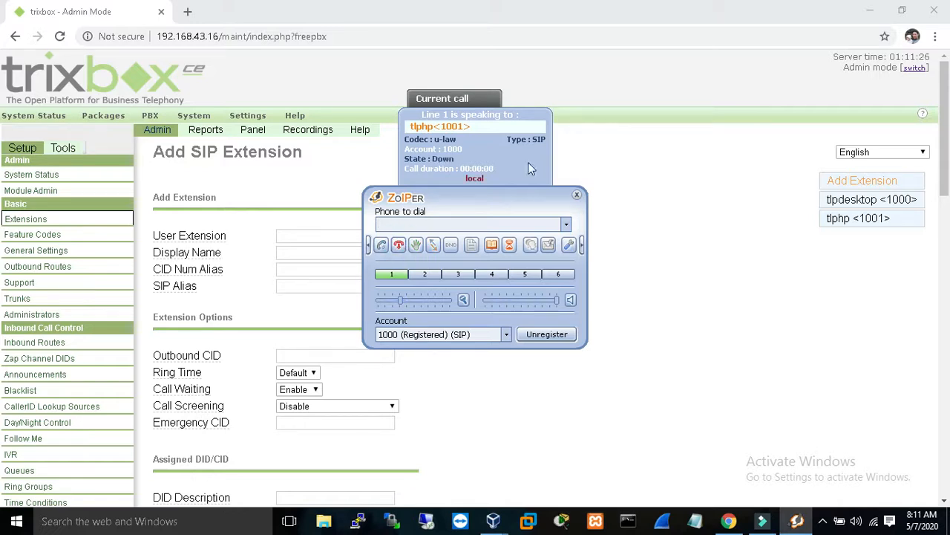
pyautogui.click(577, 196)
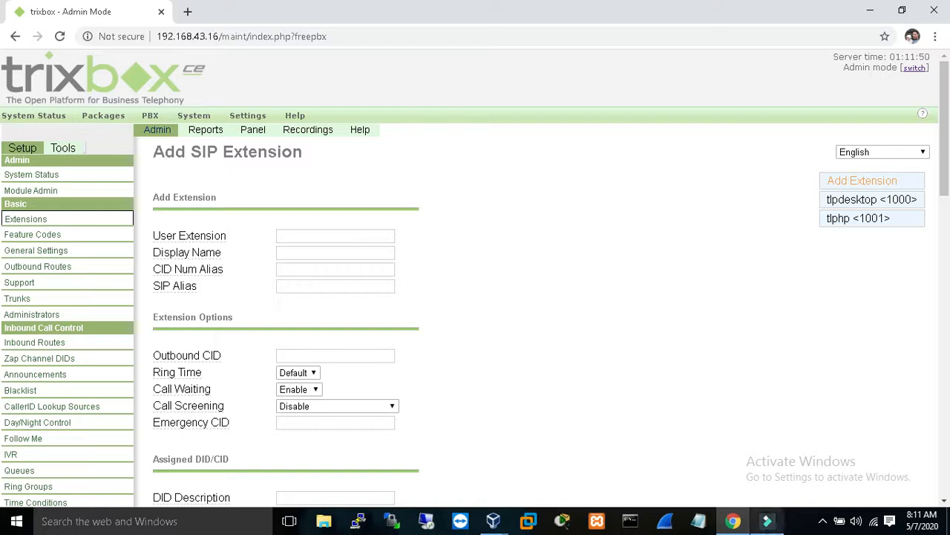
pyautogui.click(827, 525)
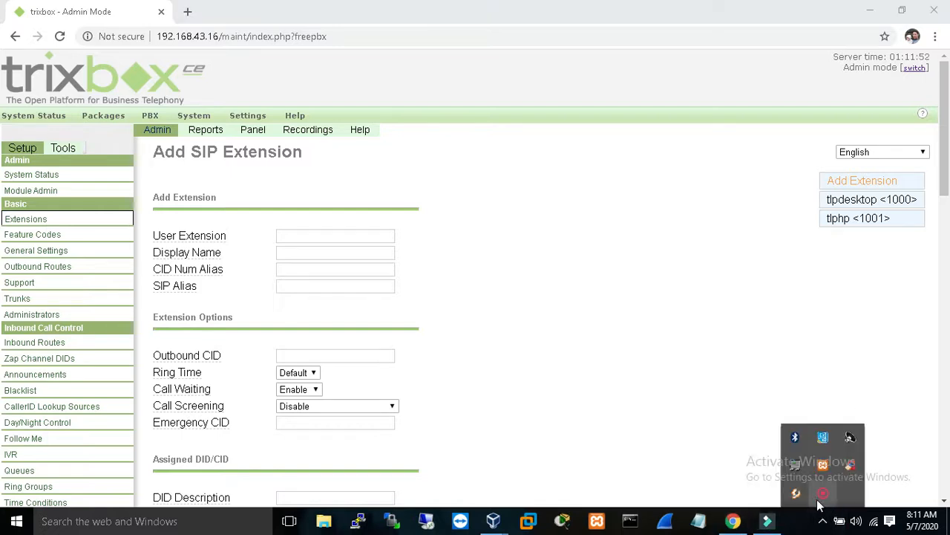